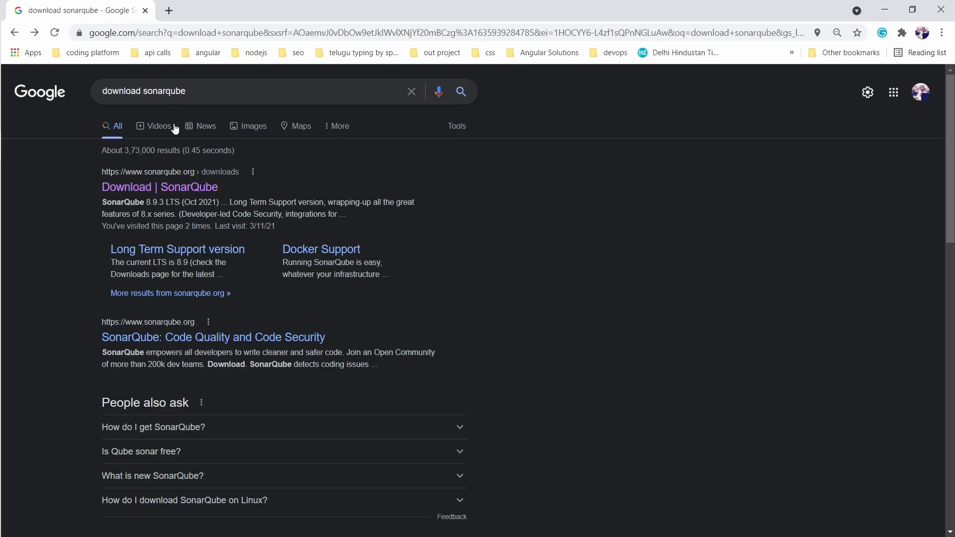
Open the 'Download | SonarQube' result and browse the Community, Developer, Enterprise and Data Center editions.
click(143, 192)
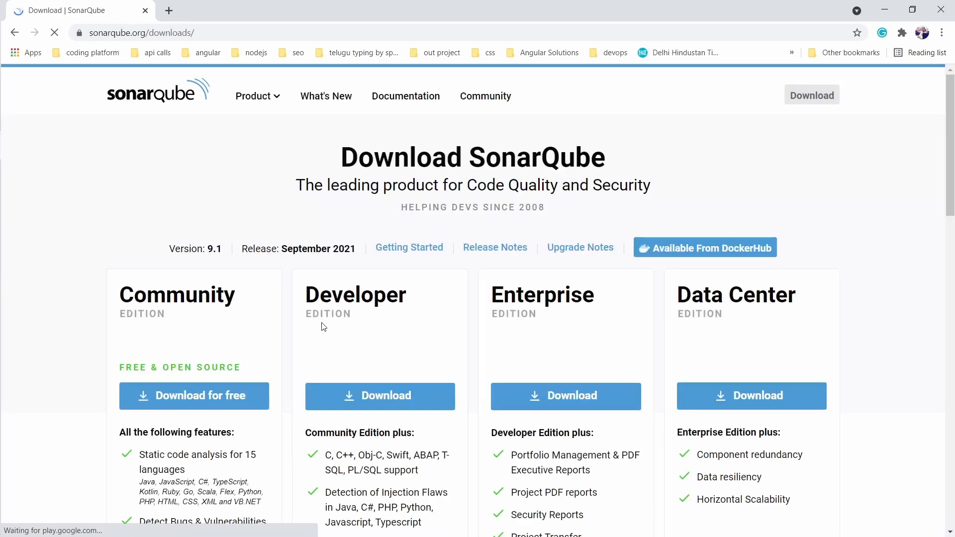
scroll(324, 326, down, 2)
scroll(324, 327, down, 2)
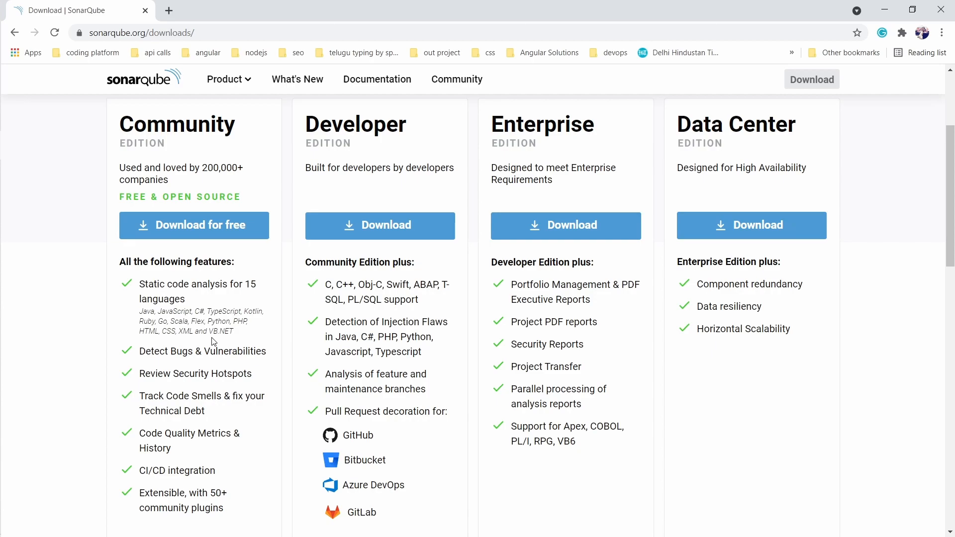
key(alt+Tab)
key(Tab)
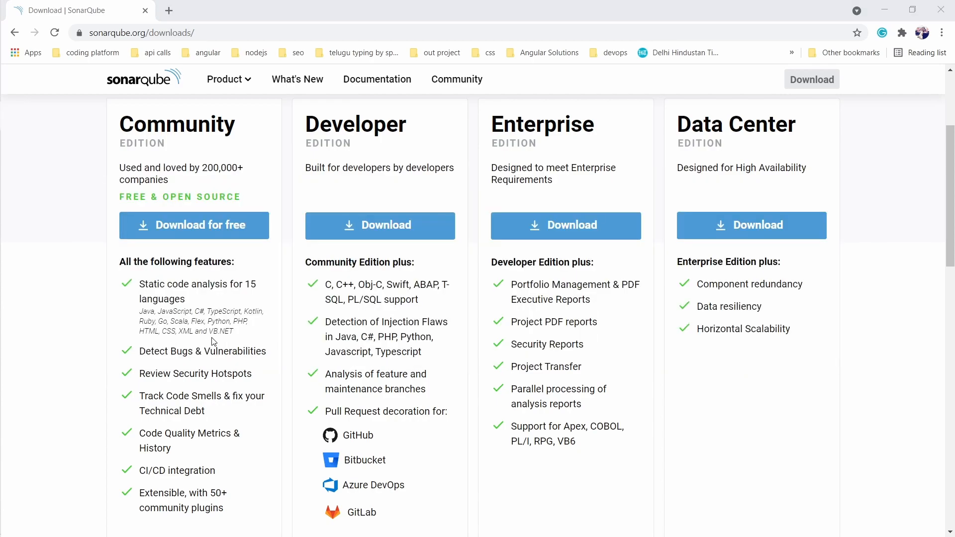
Navigate into sonarqube-9.1.0.47736\bin\windows-x86-64 and select StartSonar.bat.
click(79, 151)
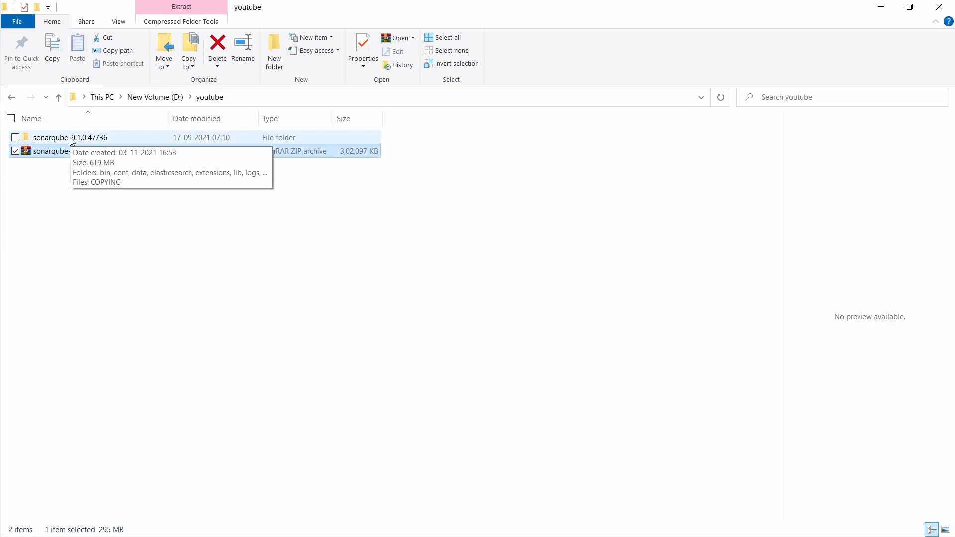
click(71, 141)
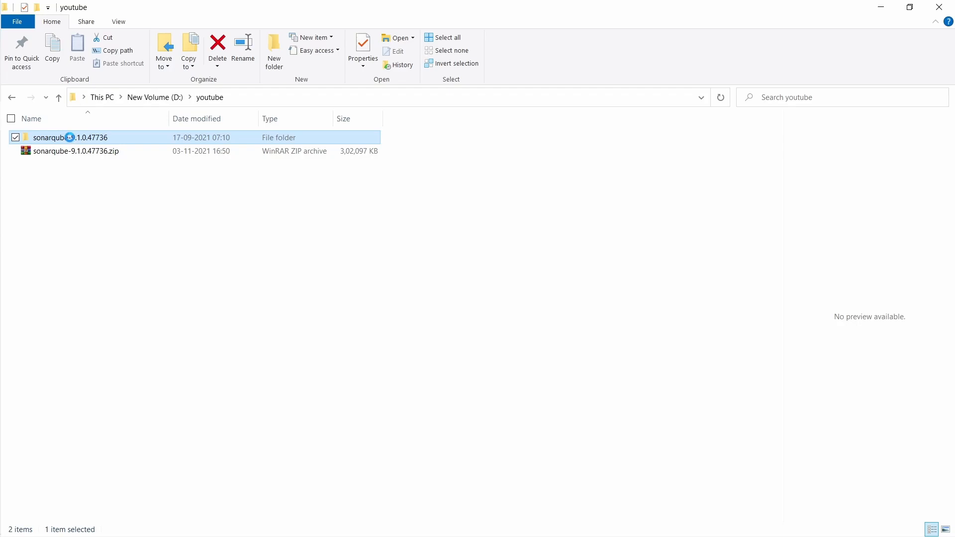
double_click(71, 141)
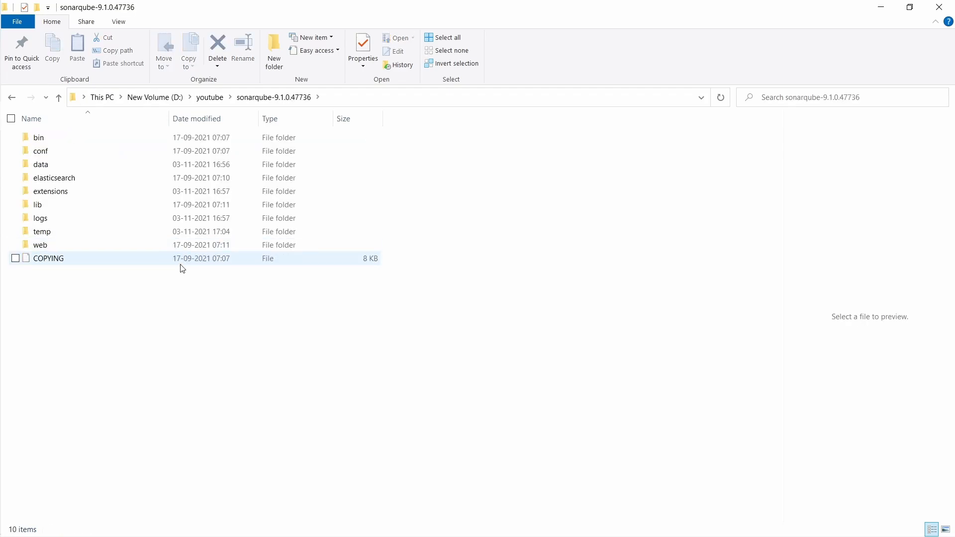
click(128, 141)
double_click(129, 141)
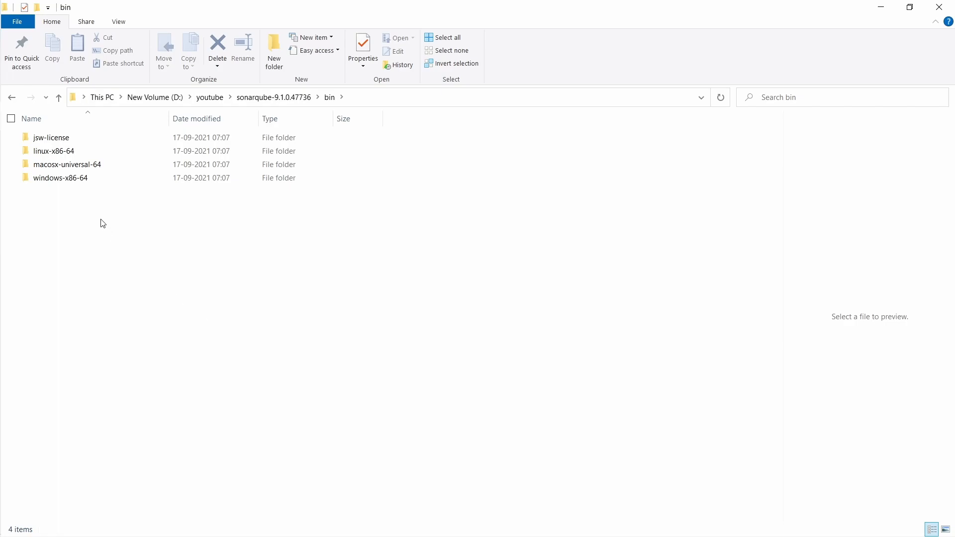
click(72, 183)
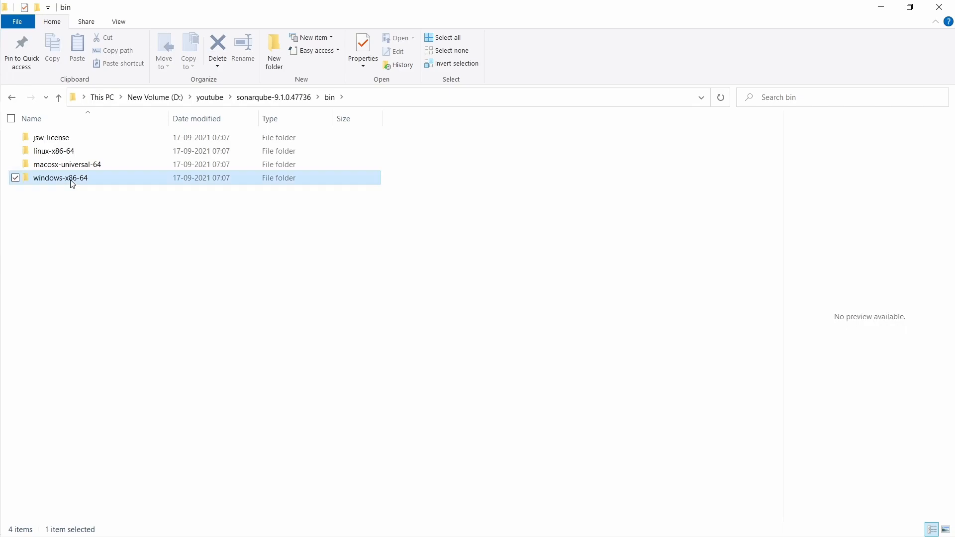
double_click(70, 180)
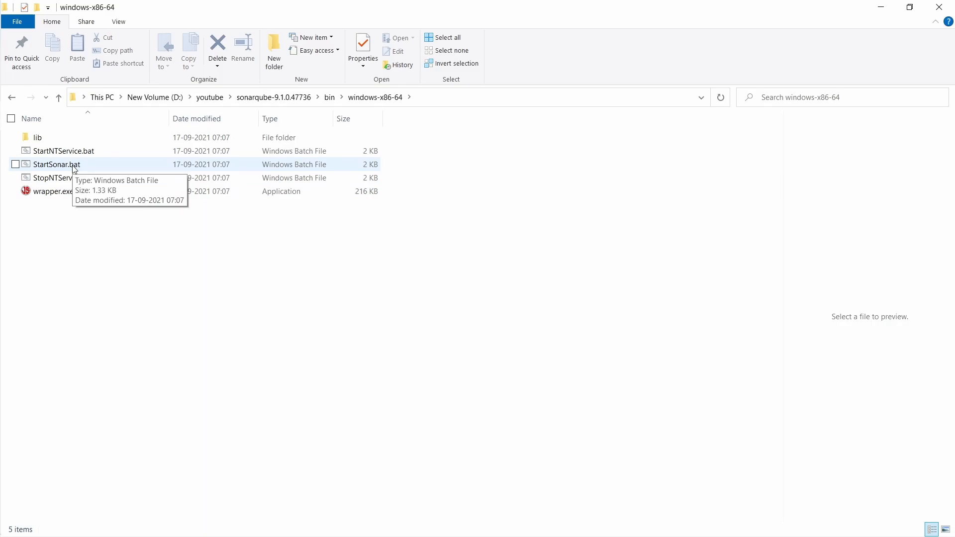
click(73, 168)
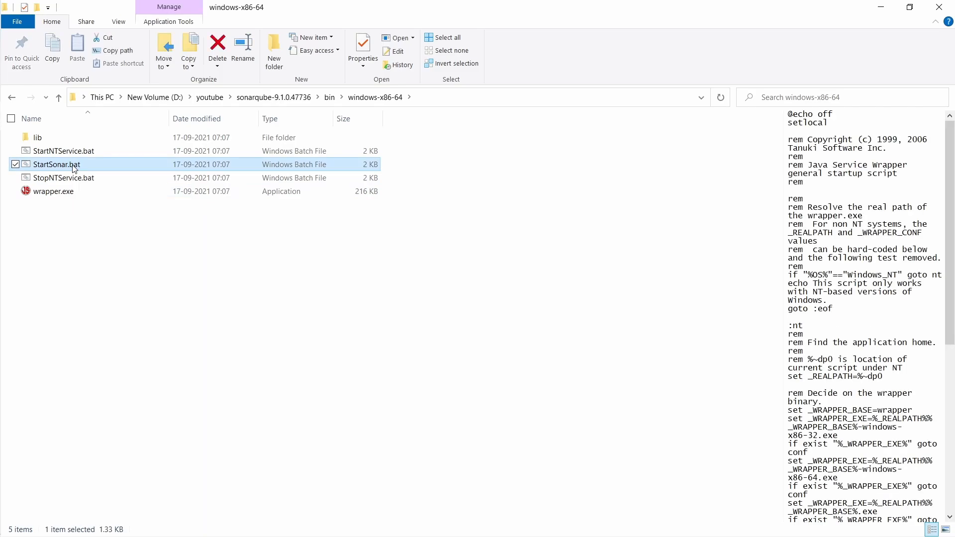
click(106, 319)
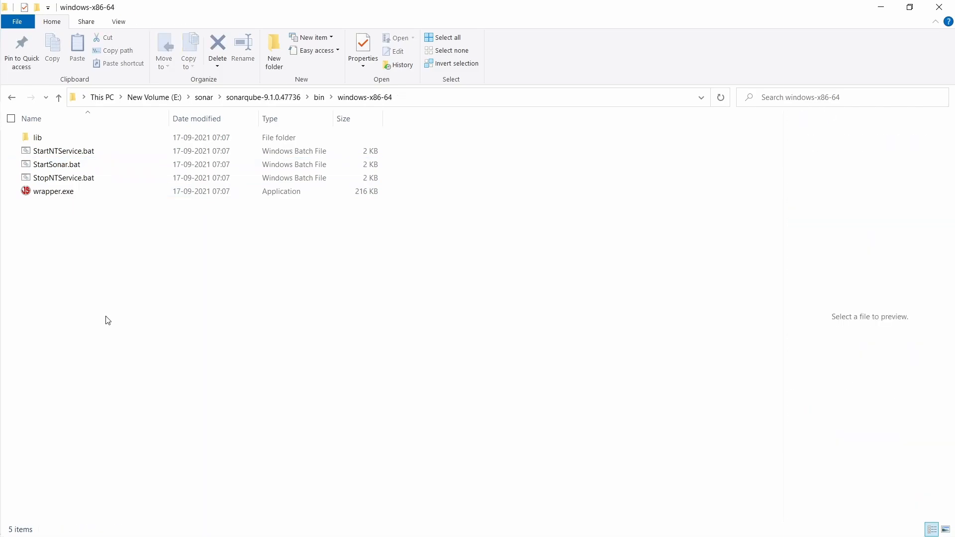
click(83, 167)
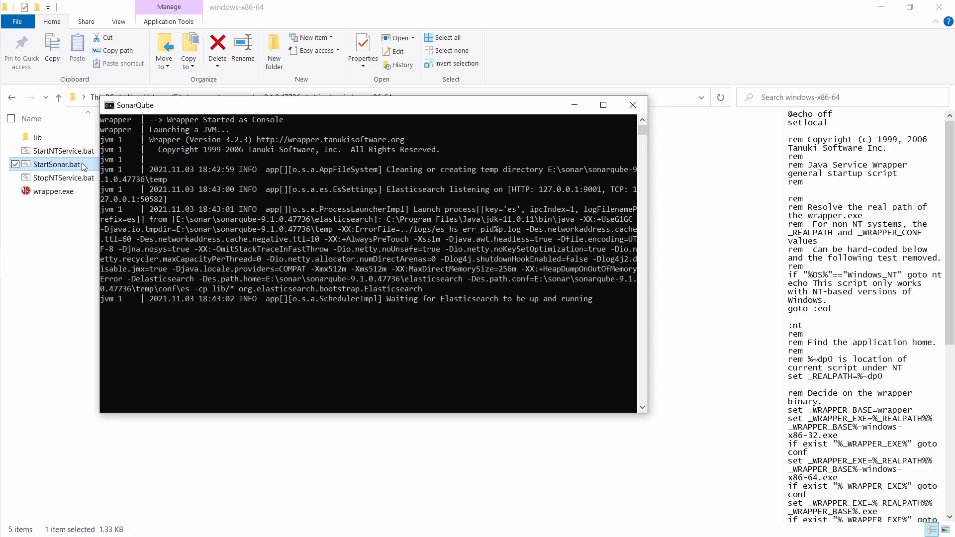
Leave the SonarQube console starting the server and switch to Chrome's New Tab page.
key(alt+Tab)
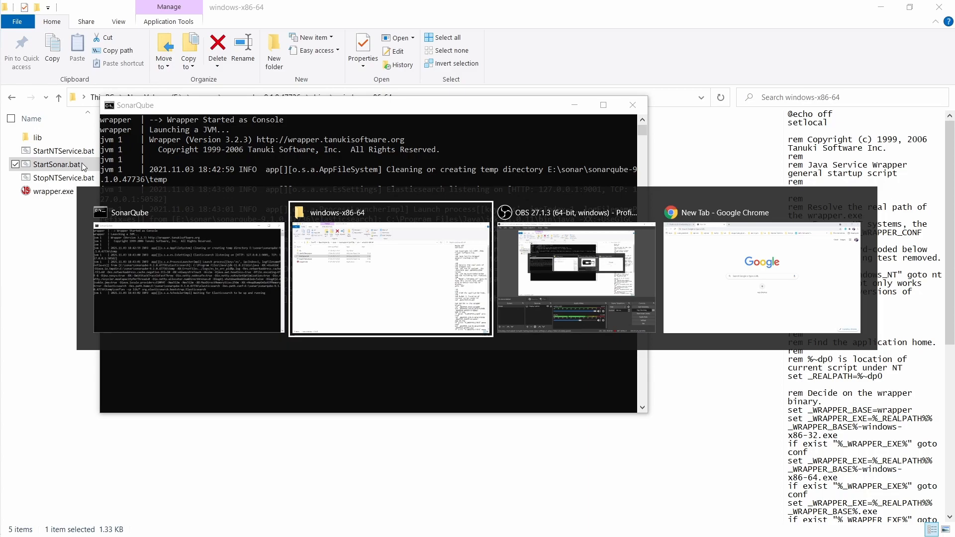
Load localhost:9000 in Chrome and log in as admin with the default credentials.
key(alt+Tab)
key(alt+Tab)
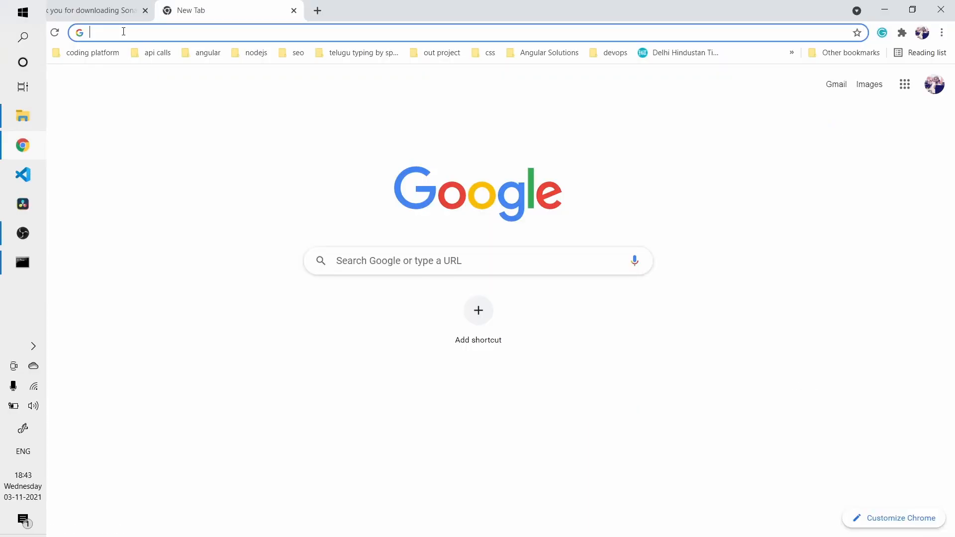
click(124, 33)
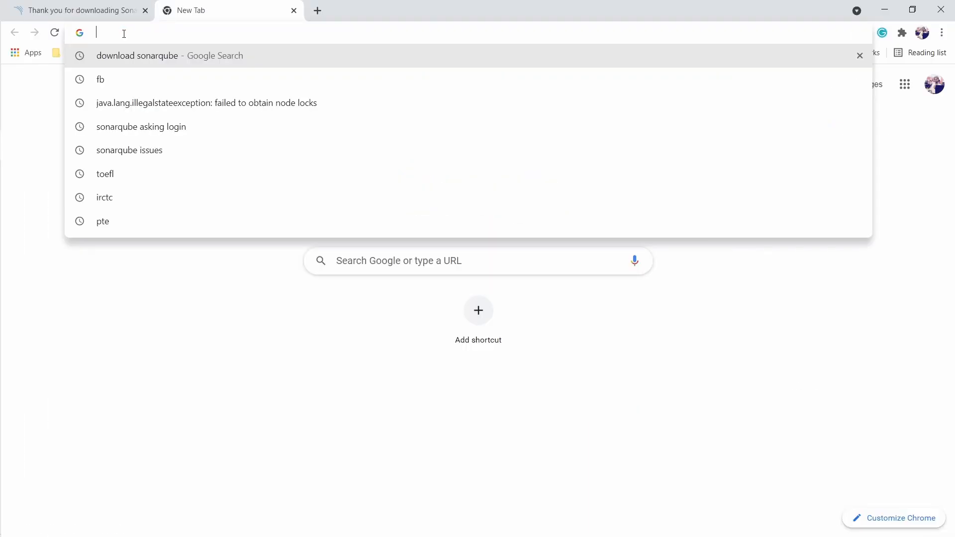
text(localhost:9000)
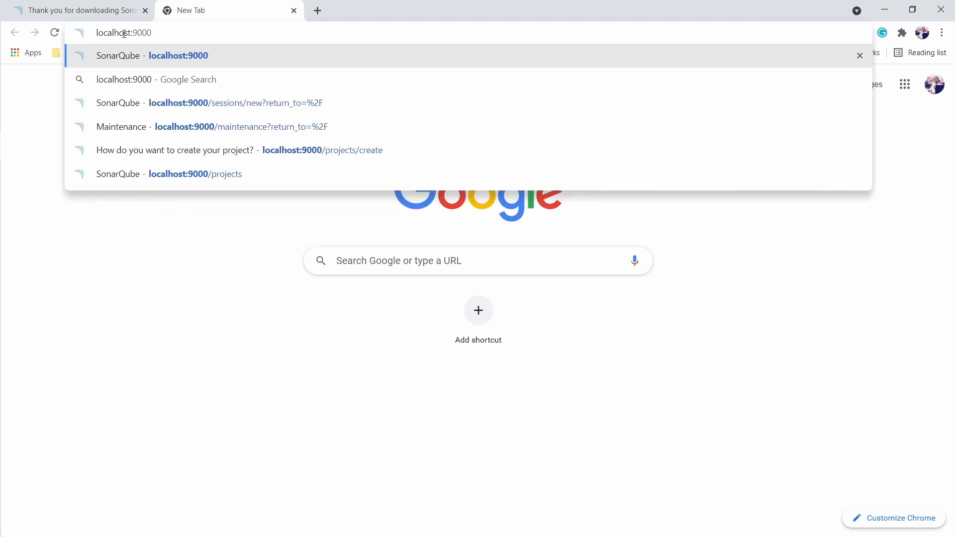
key(Return)
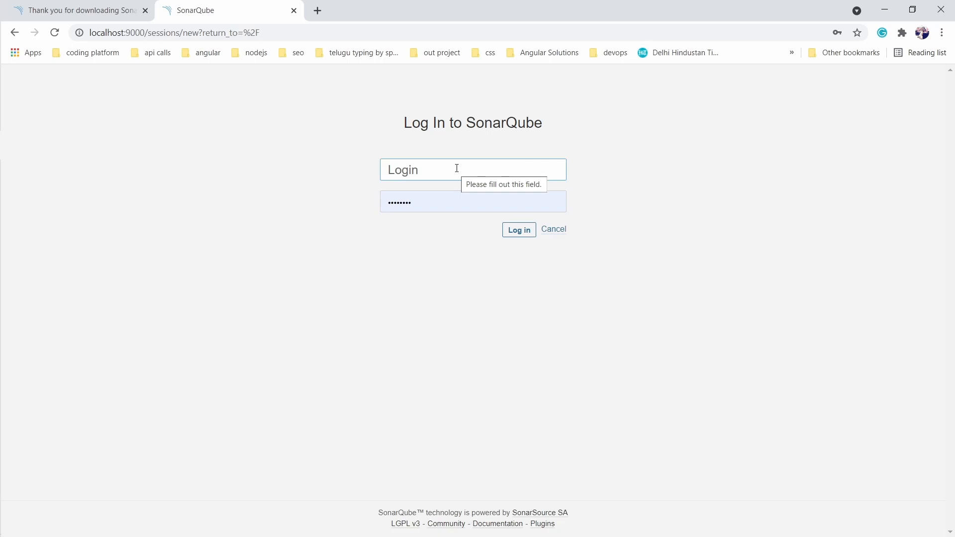
click(439, 169)
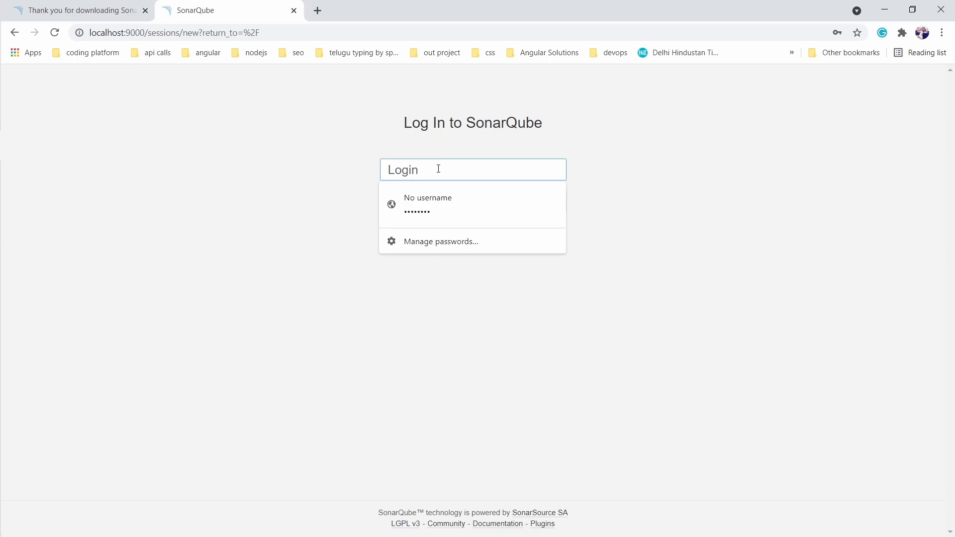
text(admin)
click(381, 202)
text(admin)
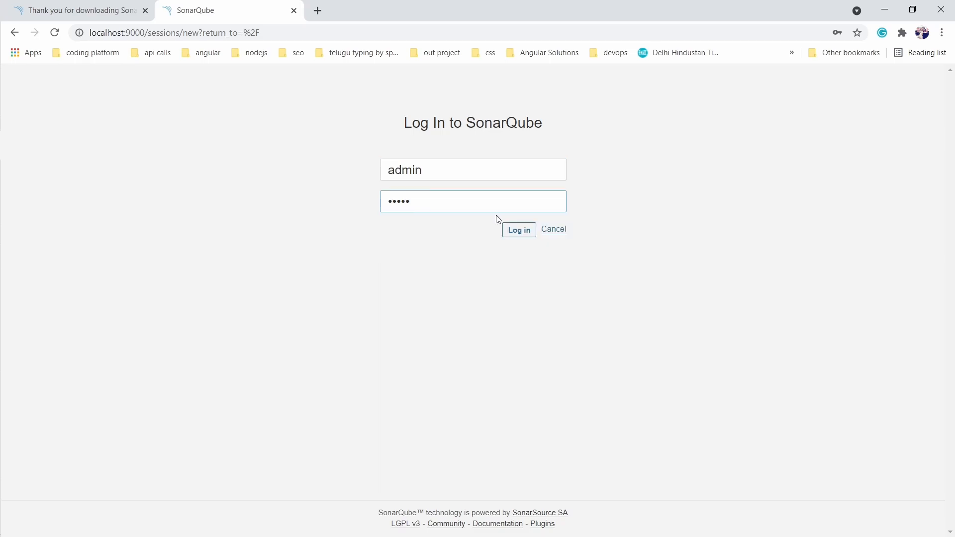
click(515, 229)
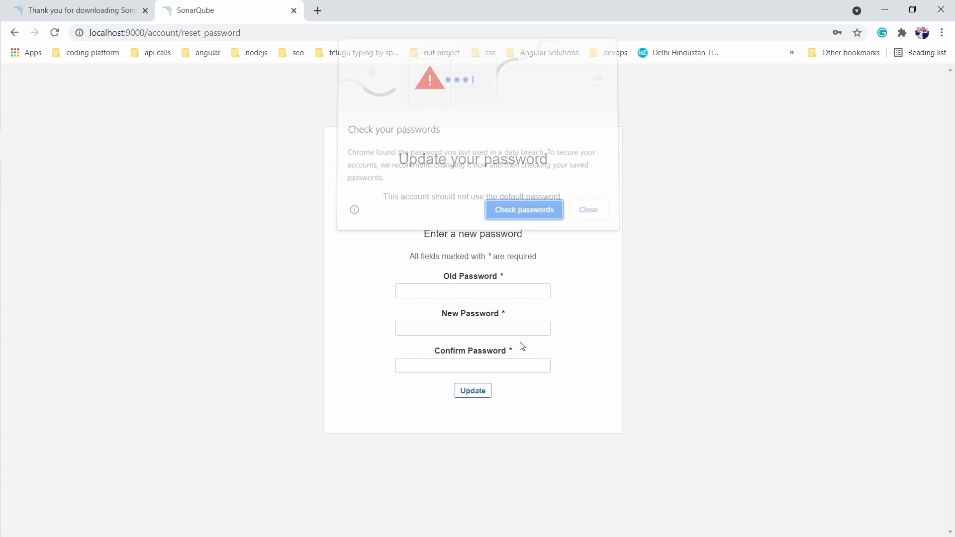
Dismiss Chrome's password prompts, then enter the default old password and a new confirmed admin password.
click(587, 208)
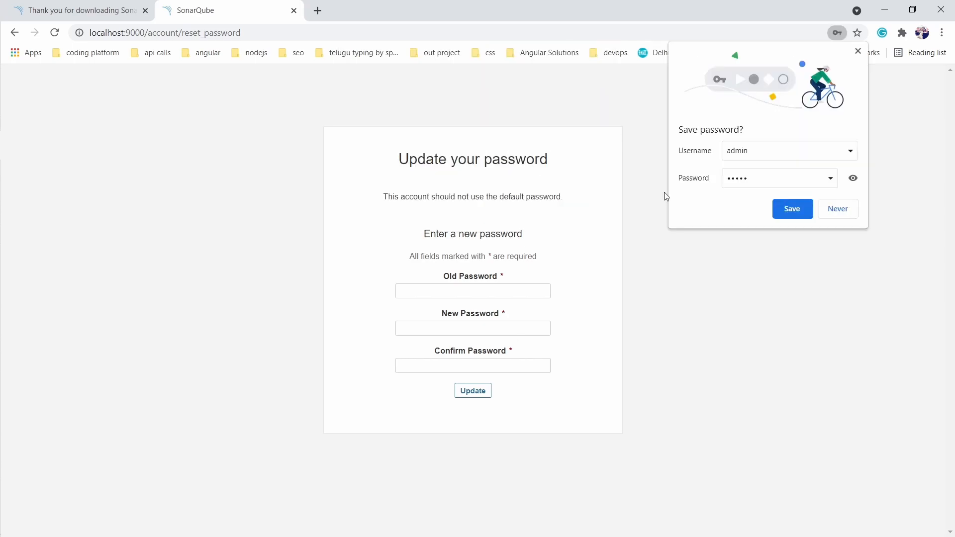
click(835, 210)
click(459, 290)
text(admin)
key(Tab)
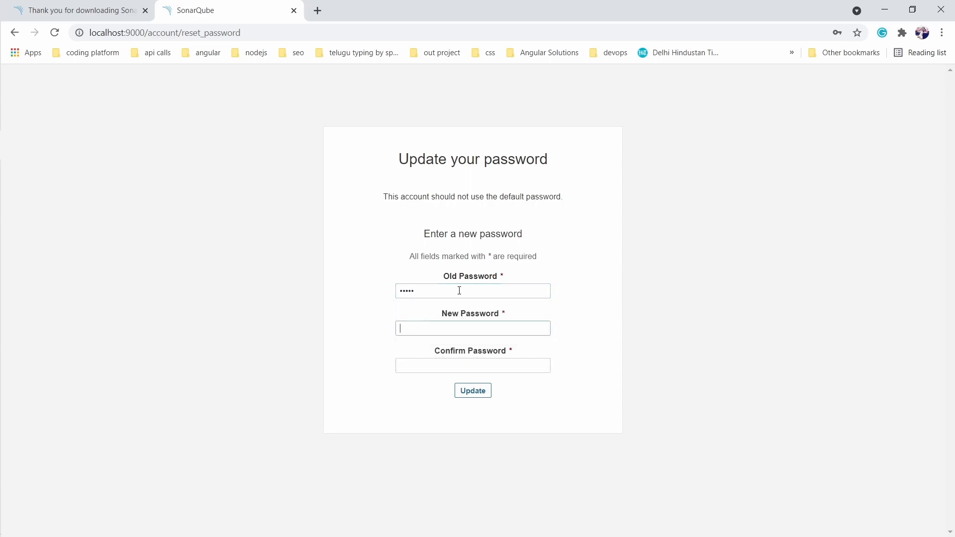
text(••••••••)
key(Tab)
text(••••••••)
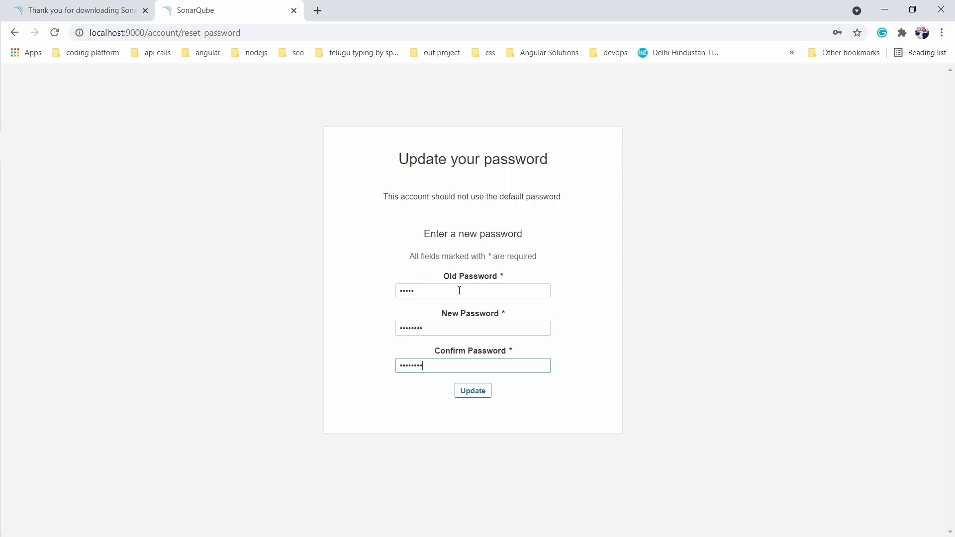
click(474, 395)
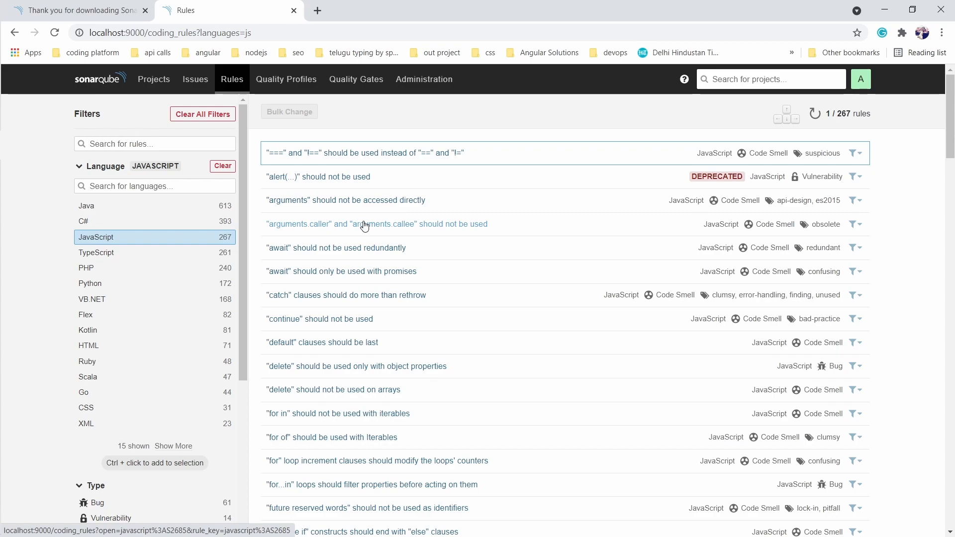
Switch from the 267 JavaScript rules list back to File Explorer.
key(alt+Tab)
key(Tab)
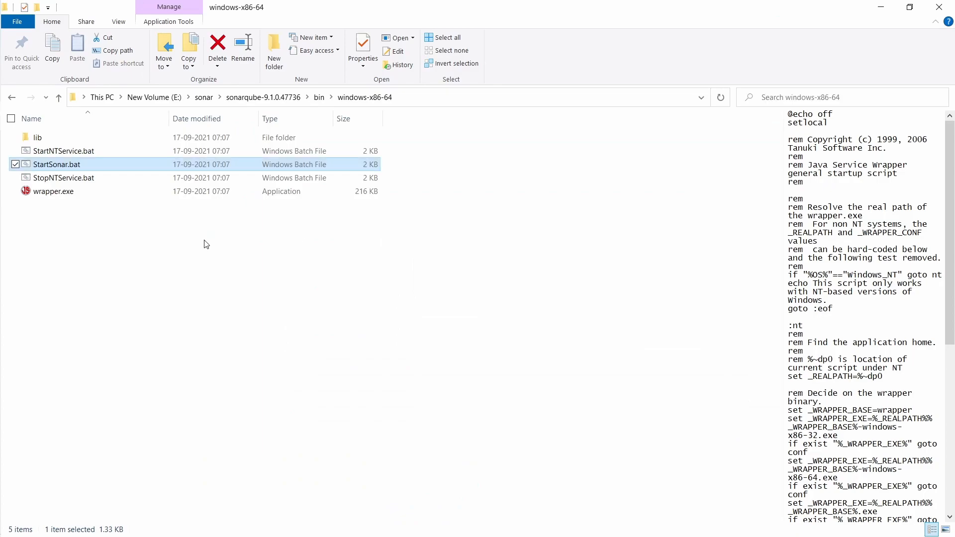
Open conf\sonar.properties in Visual Studio Code without making it the default app.
click(256, 97)
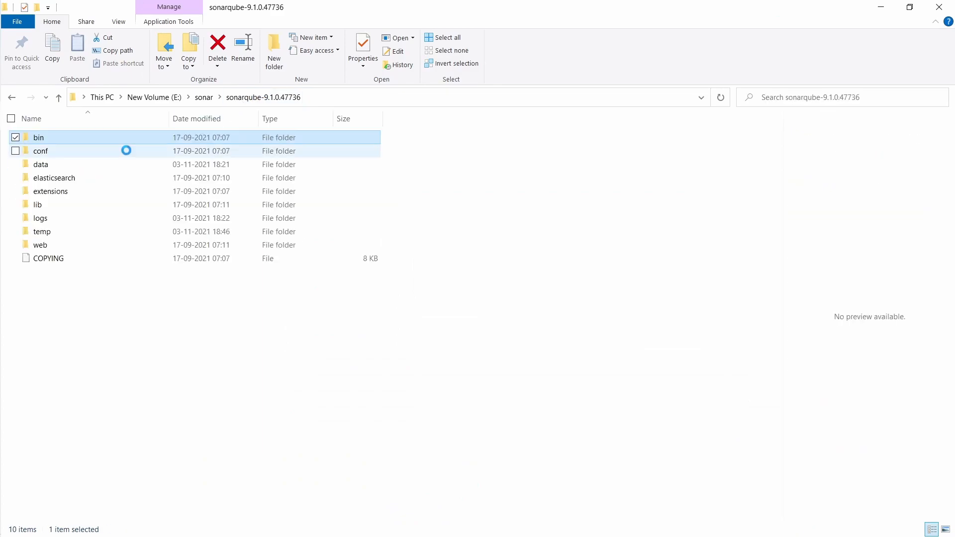
click(103, 156)
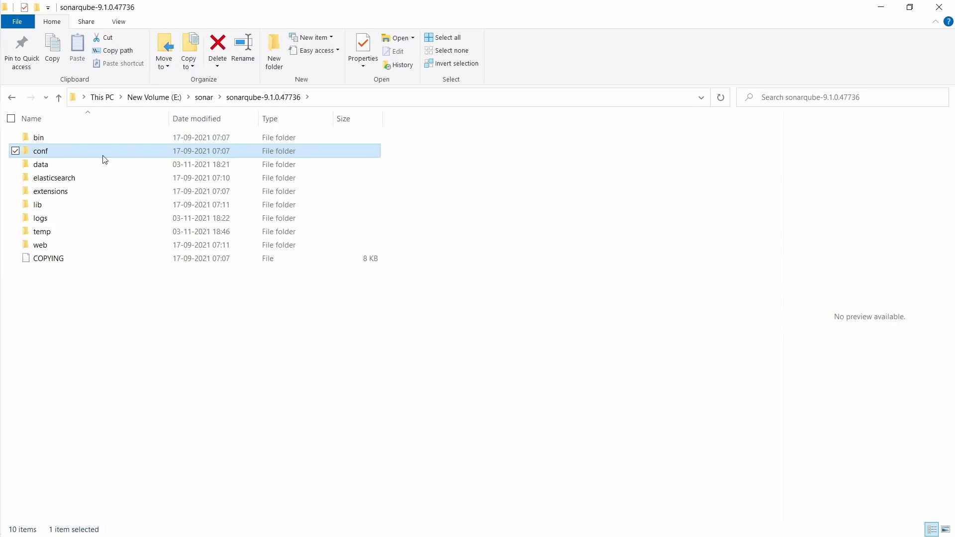
double_click(103, 156)
double_click(110, 138)
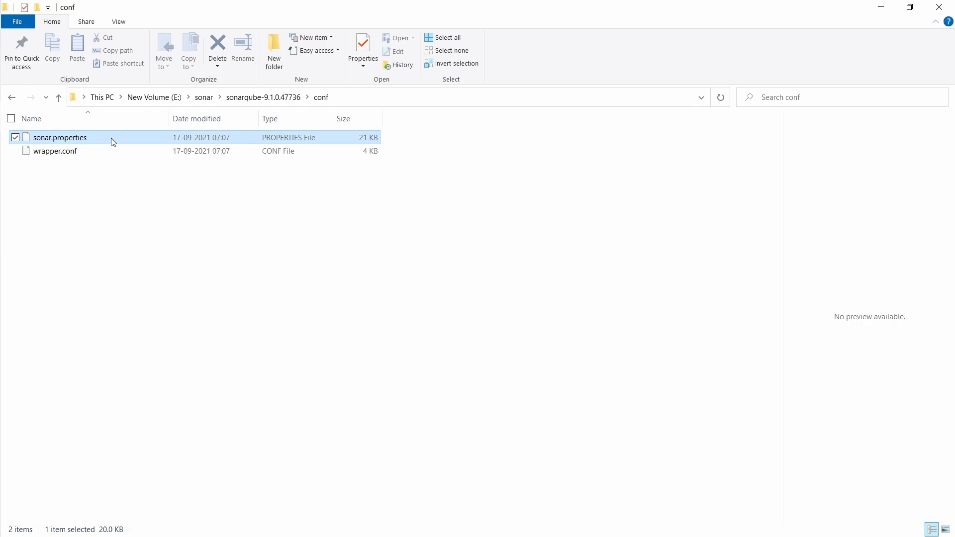
right_click(112, 139)
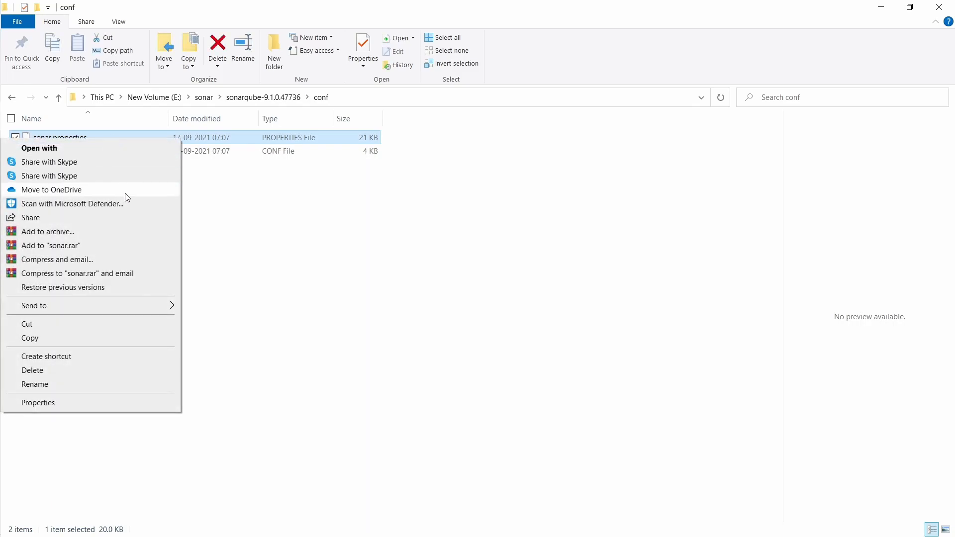
click(109, 153)
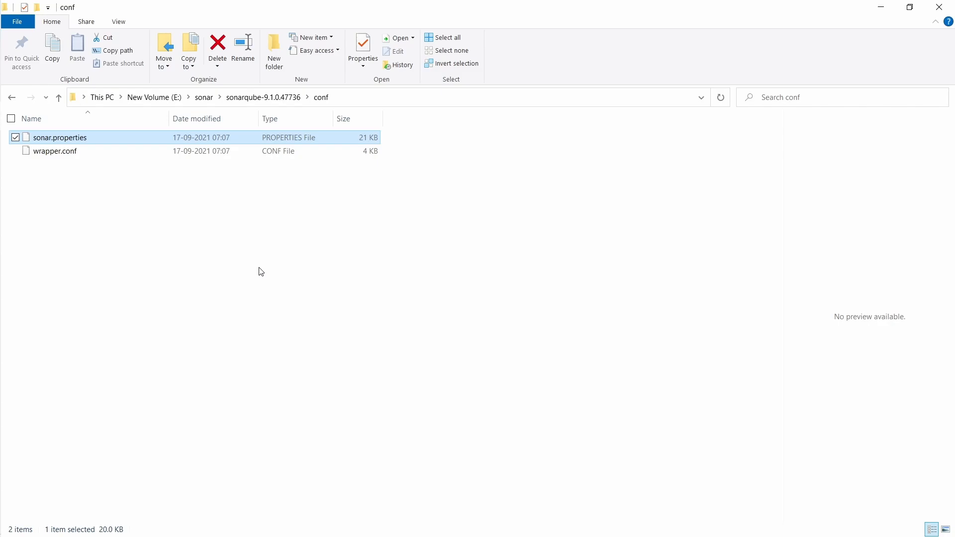
click(374, 278)
click(400, 187)
click(512, 313)
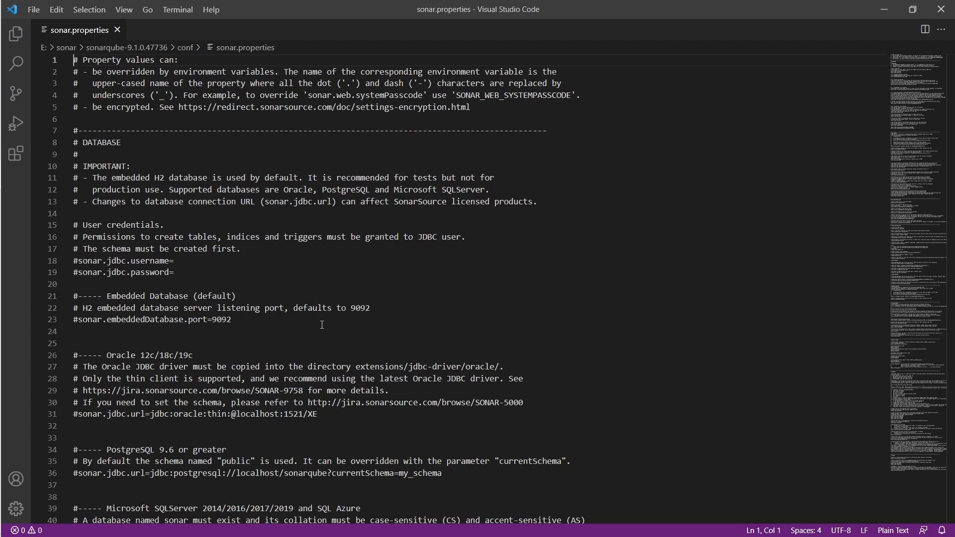
Search sonar.properties for 9000 to find the #sonar.web.port=9000 line.
click(373, 322)
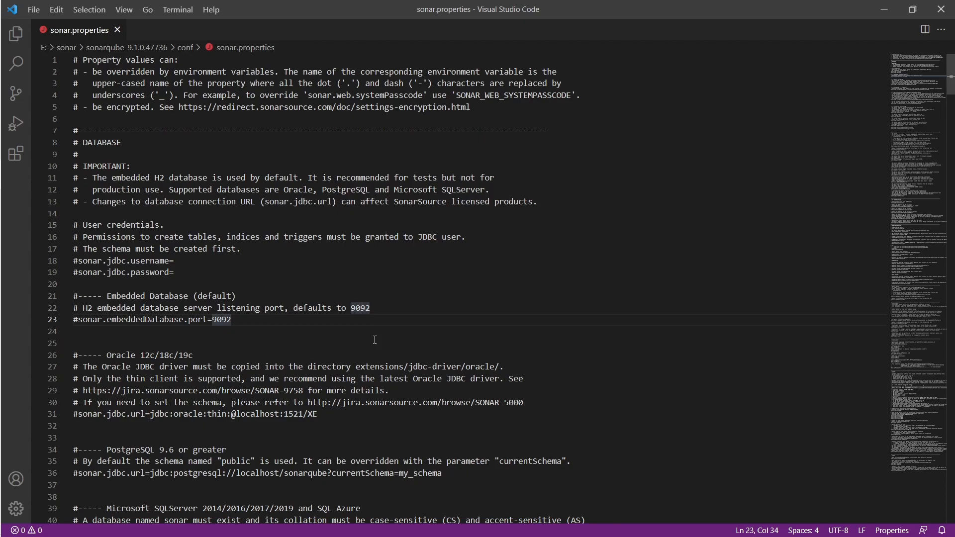
key(ctrl+f)
text(9000)
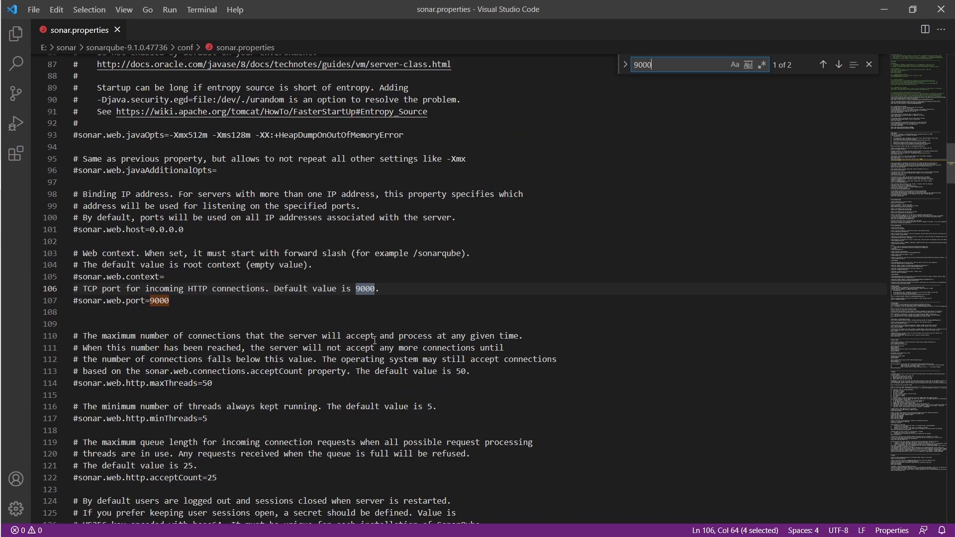
Remove the # on line 107 so it reads sonar.web.port=9005, and save the file.
click(79, 300)
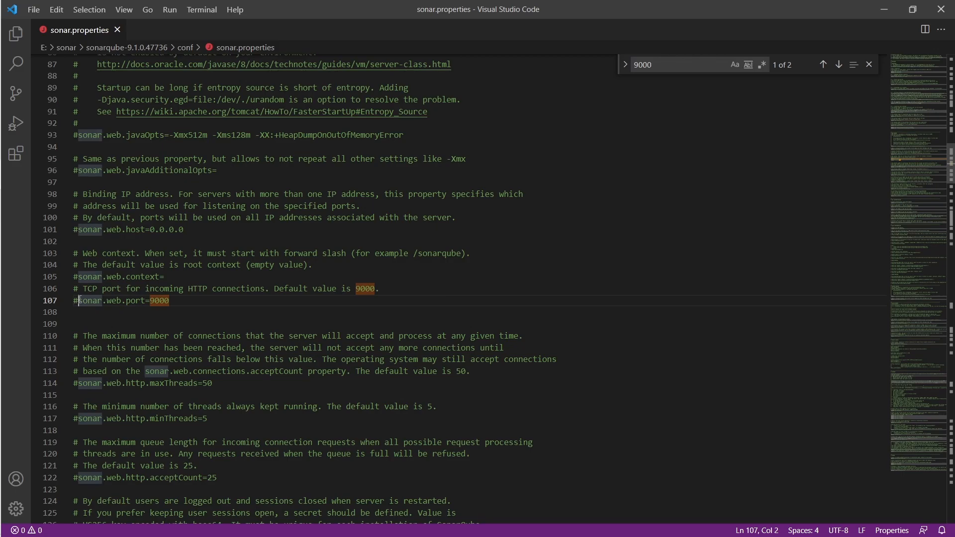
key(BackSpace)
click(175, 300)
key(BackSpace)
text(5)
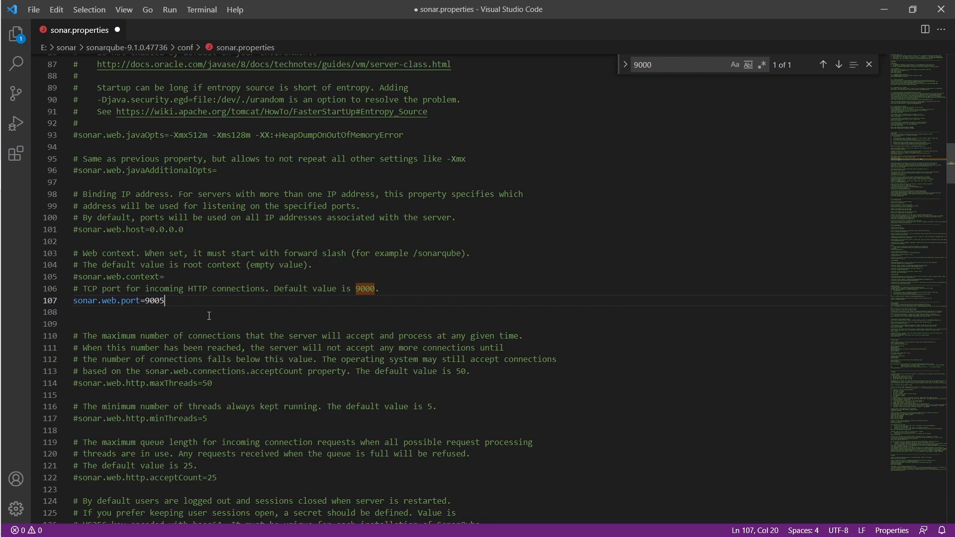
key(ctrl+s)
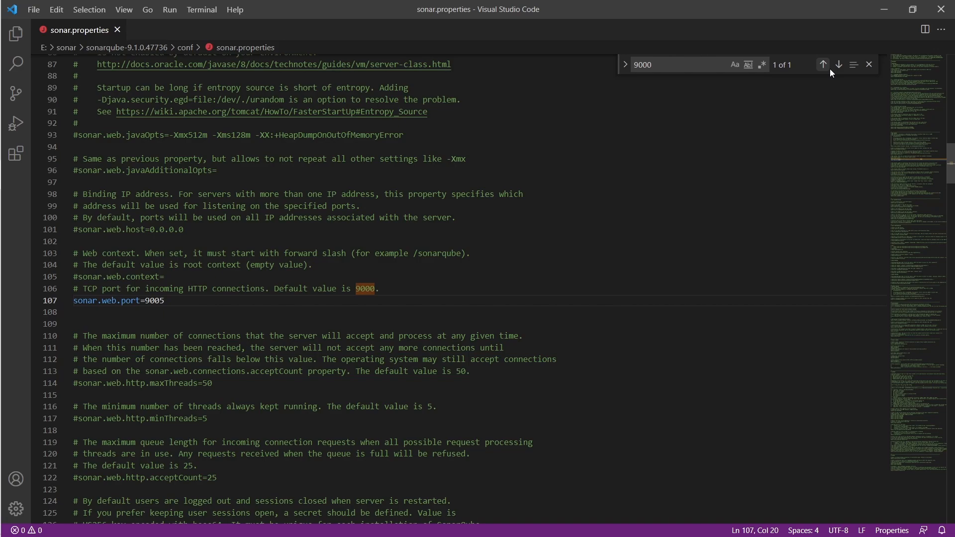
key(alt+Tab)
key(alt+Tab)
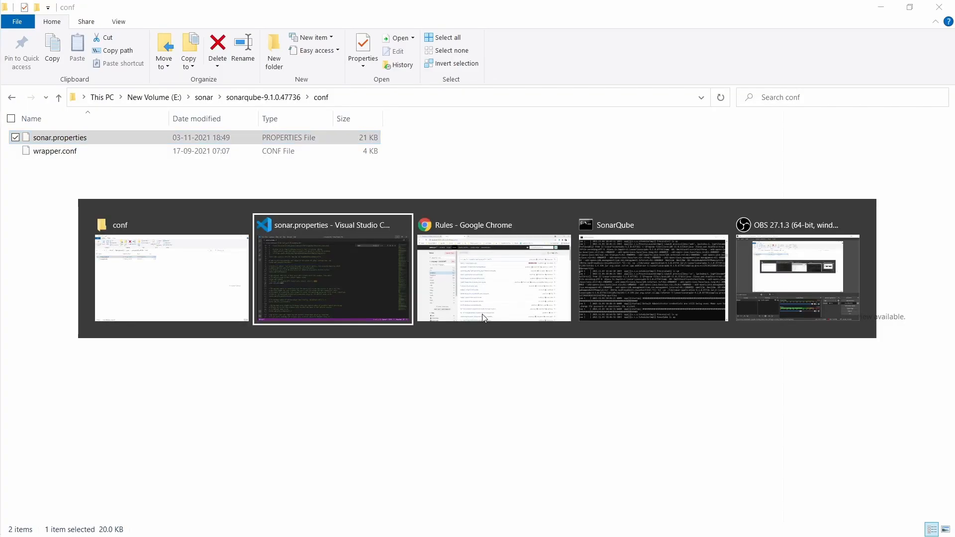
Stop the SonarQube server with Ctrl+C and confirm terminating the batch job with y.
key(alt+Tab)
key(alt+Tab)
click(484, 398)
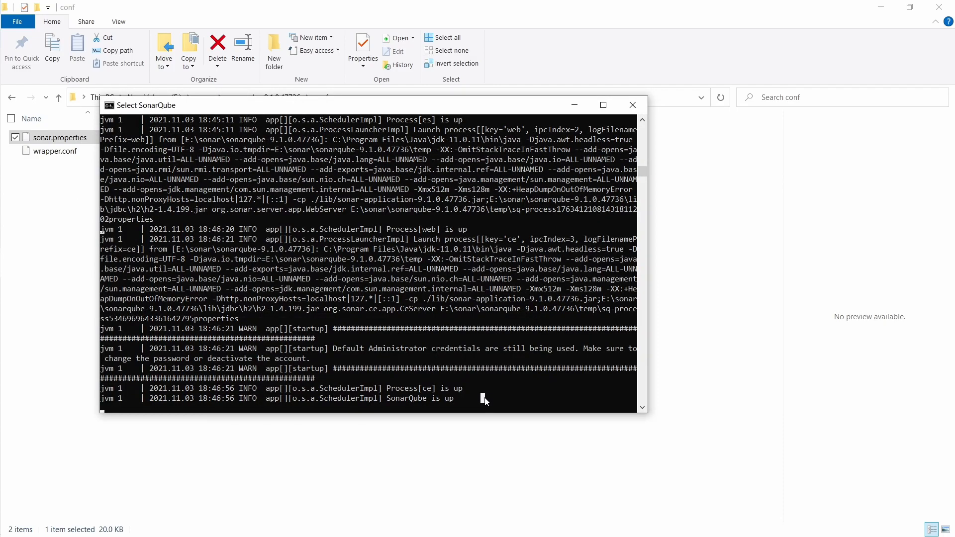
key(Escape)
key(ctrl+c)
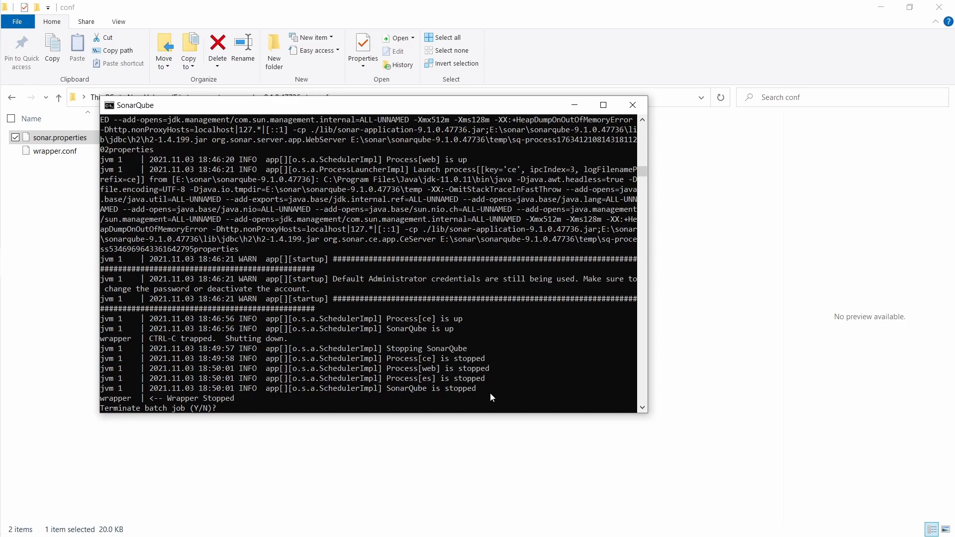
text(y)
key(Return)
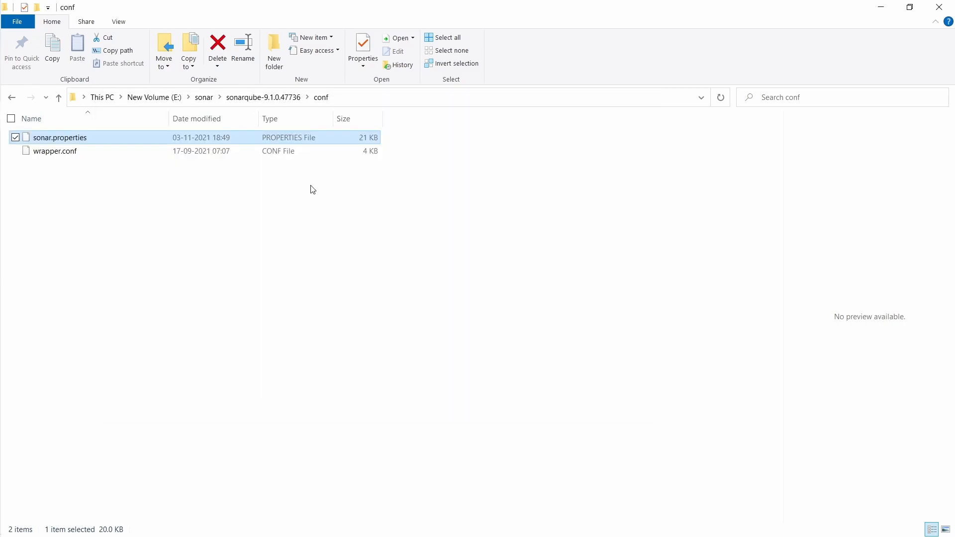
Relaunch SonarQube by running StartSonar.bat from sonarqube-9.1.0.47736\bin\windows-x86-64.
click(241, 100)
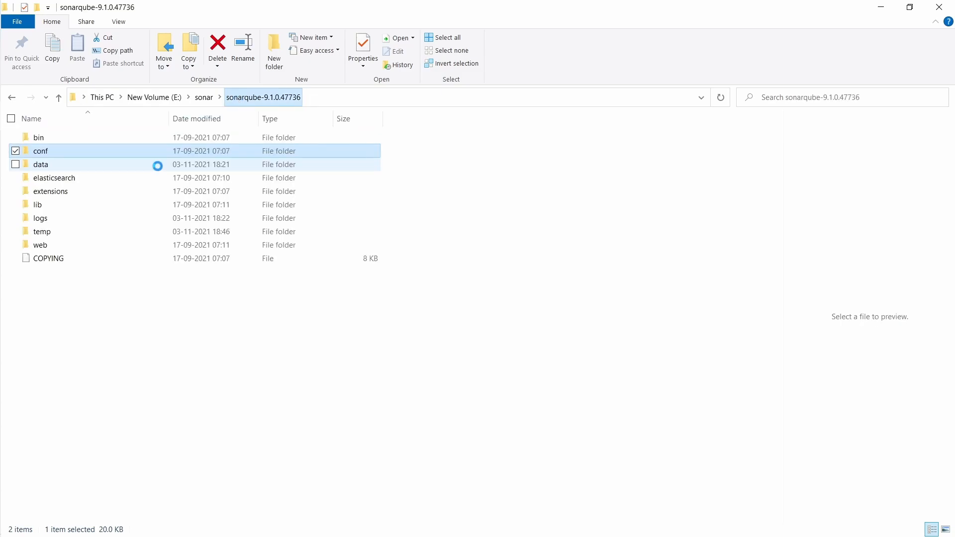
click(117, 140)
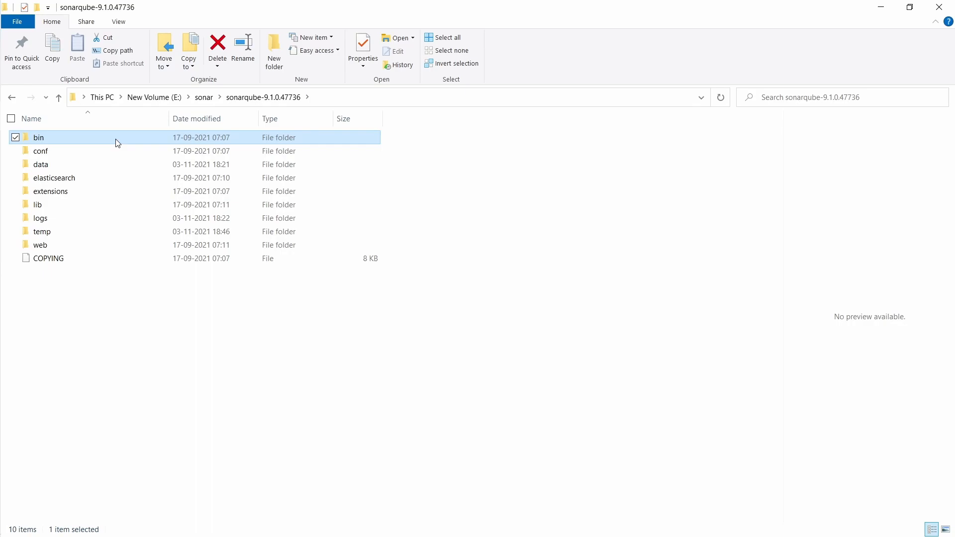
double_click(118, 143)
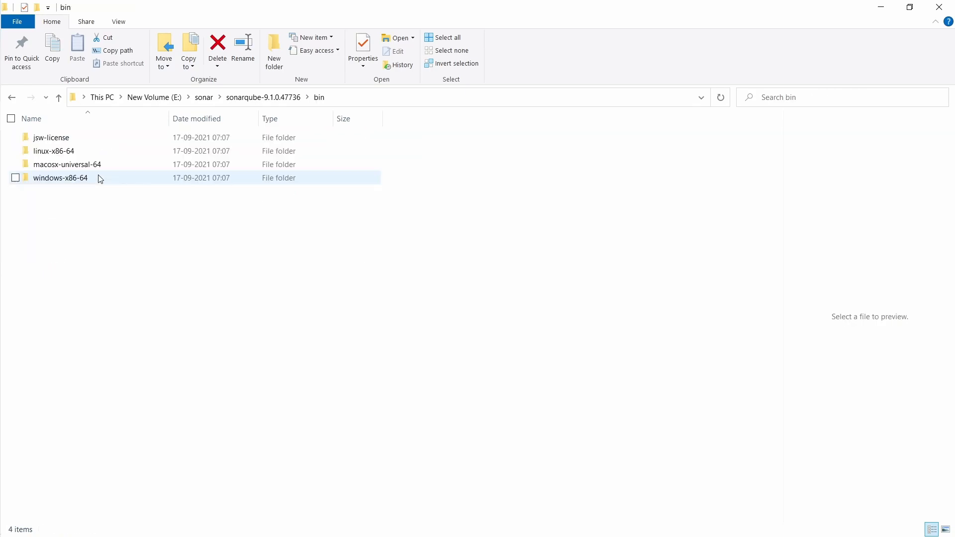
click(98, 175)
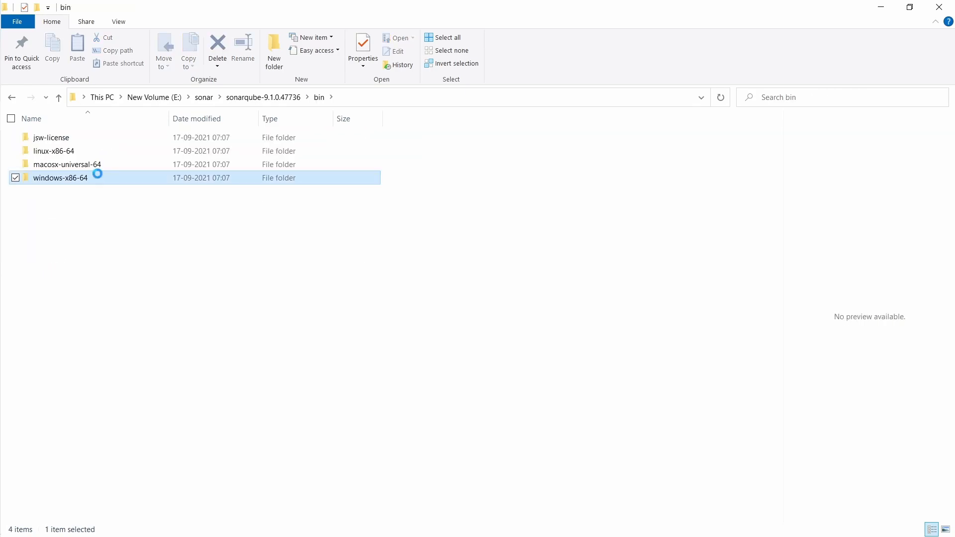
double_click(98, 175)
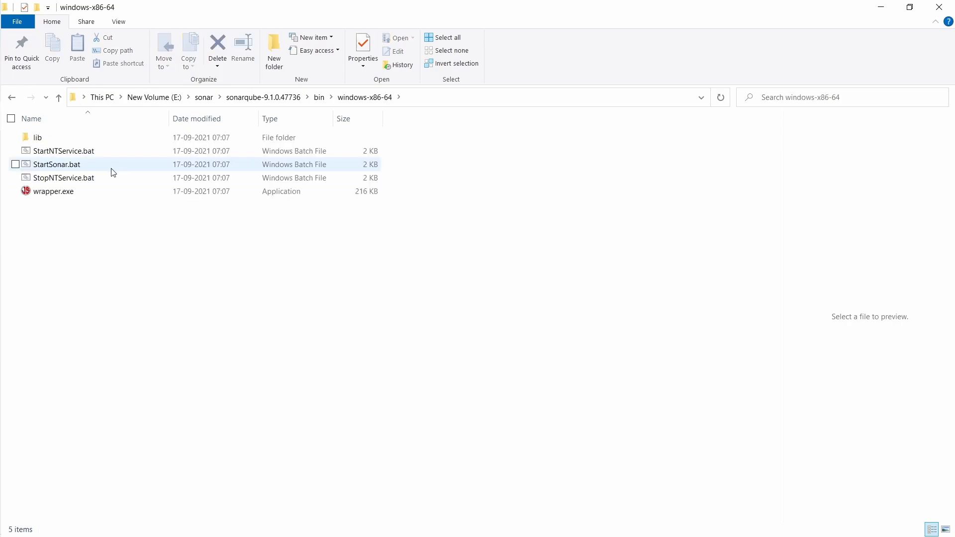
double_click(111, 167)
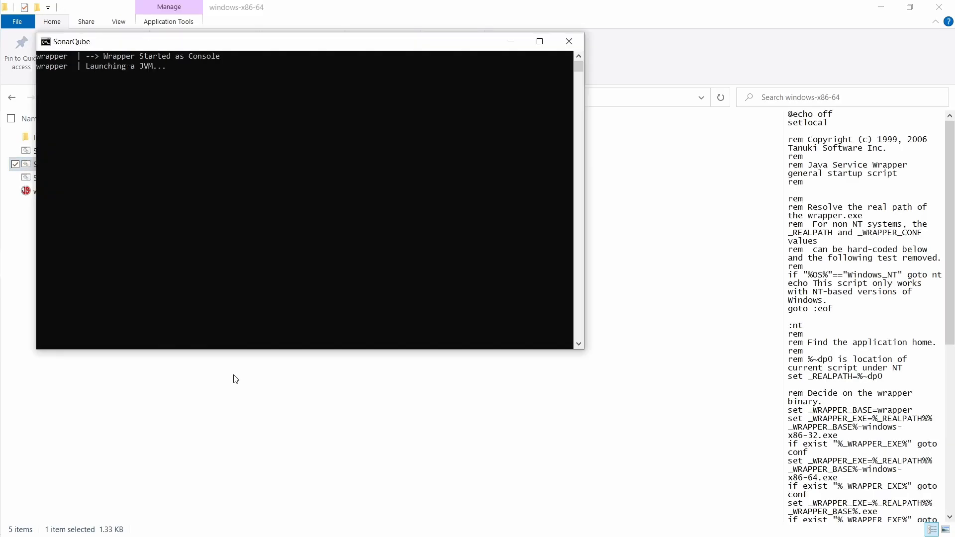
key(alt+Tab)
key(alt+Tab)
key(alt+Tab)
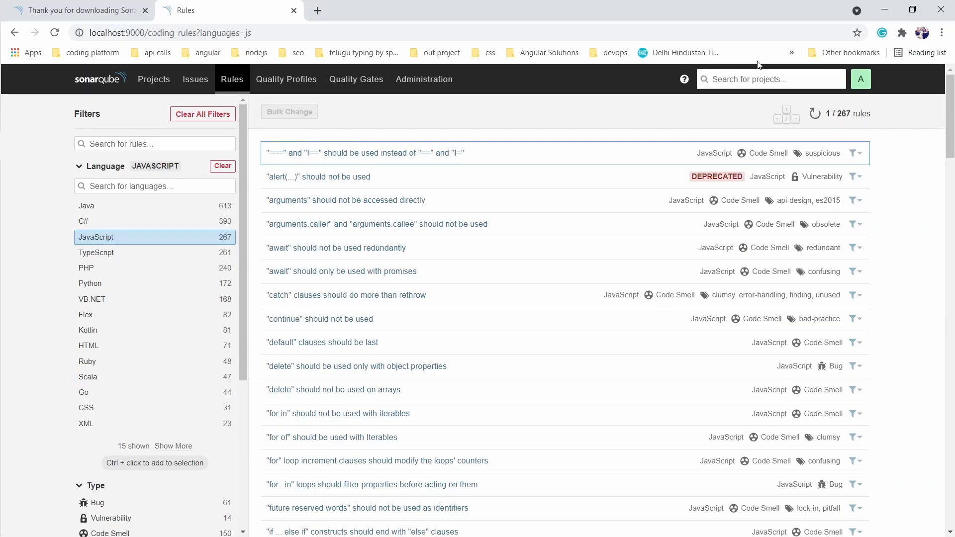
Log out of SonarQube, confirm the server console reports it is up, then show a blank Chrome tab.
click(860, 79)
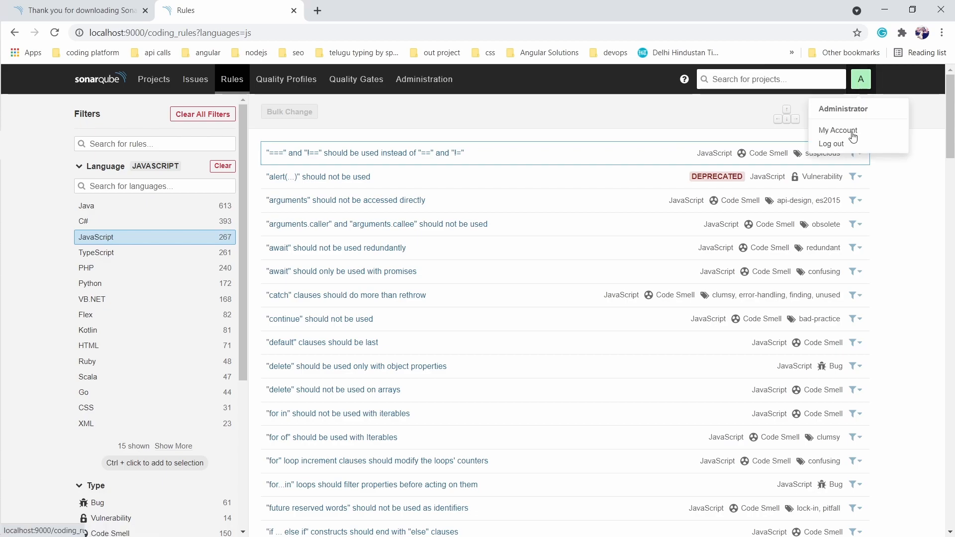
click(831, 143)
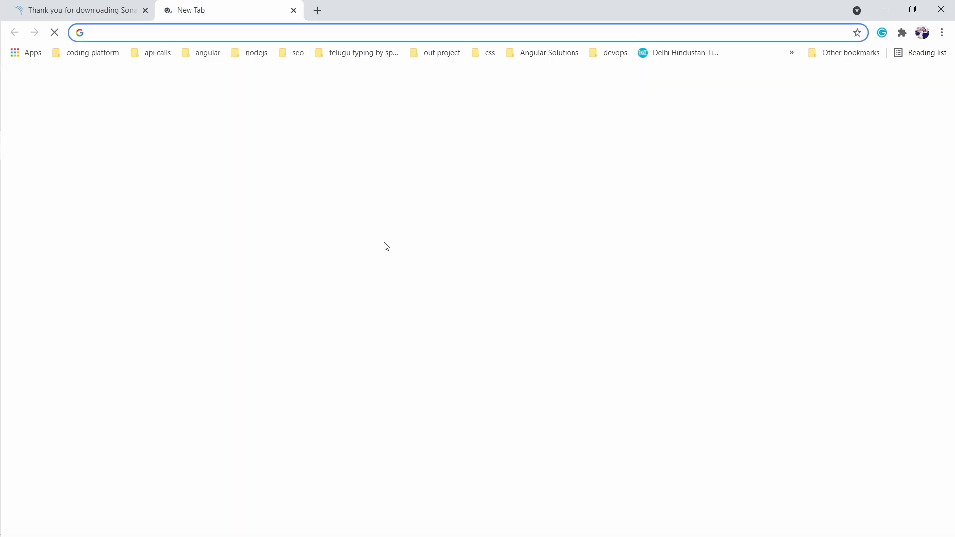
key(alt+Tab)
key(alt+Tab)
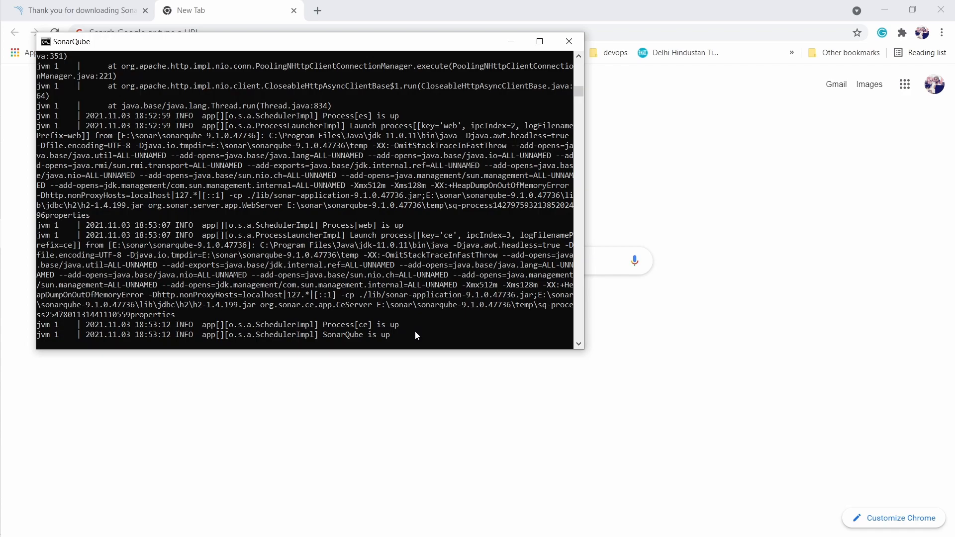
click(655, 206)
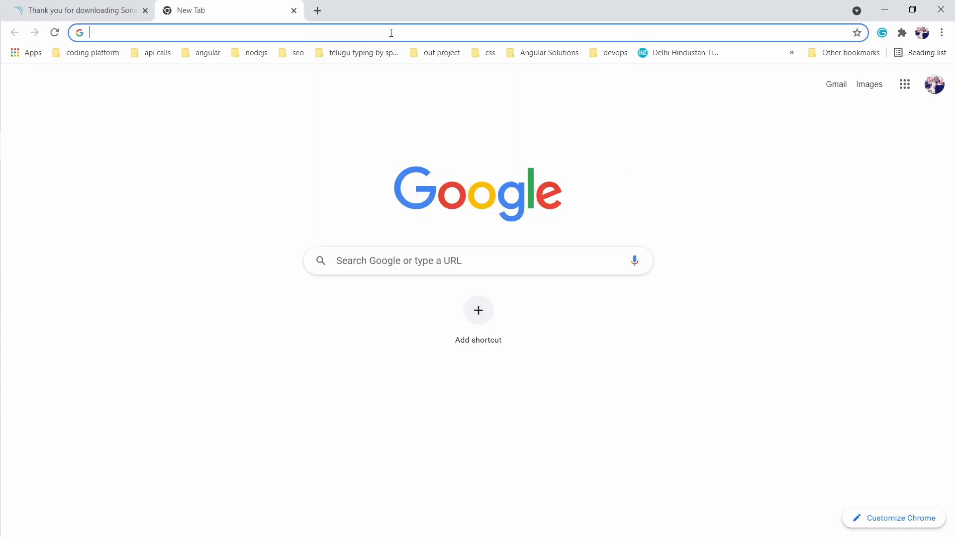
Load localhost:9000 in Chrome, then retry with the port's last digit changed to 5.
text(lo)
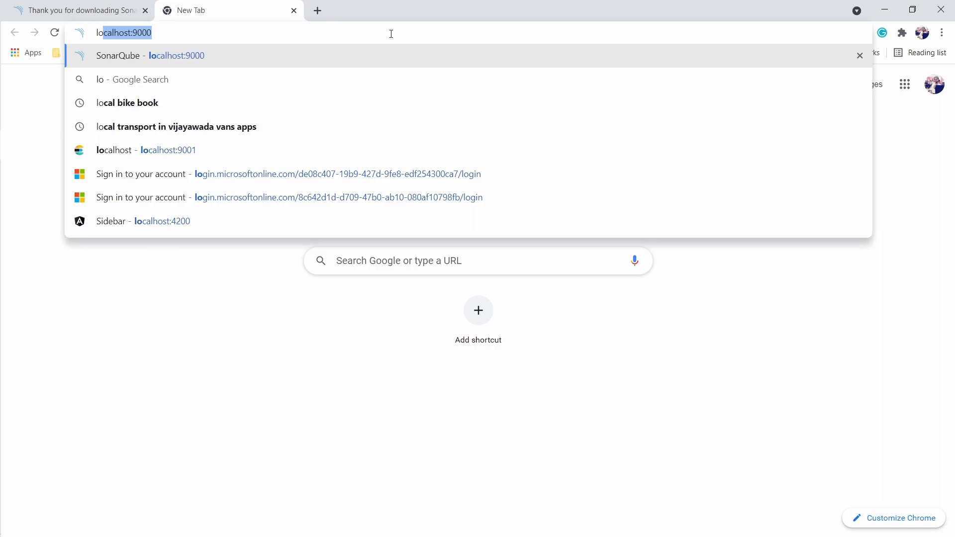
text(calhost:900)
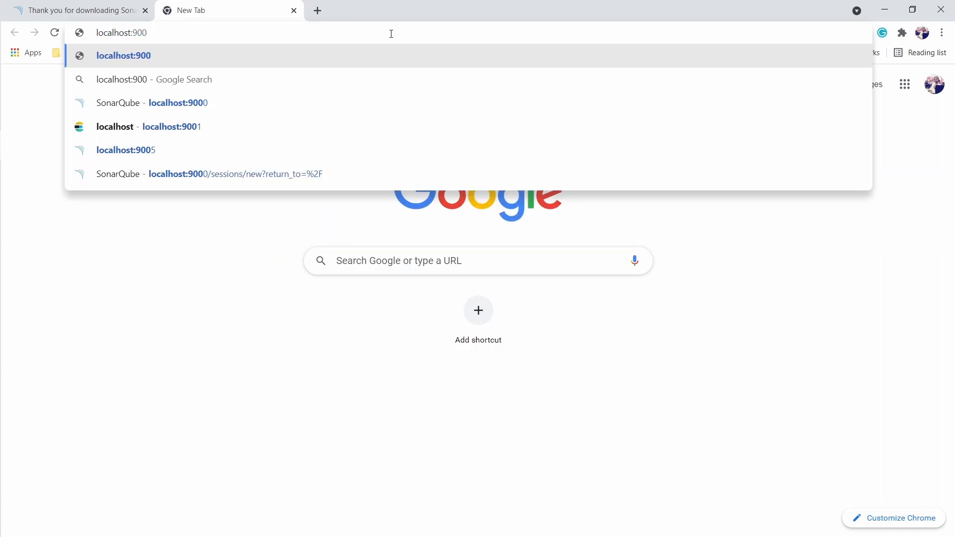
text(0)
key(Return)
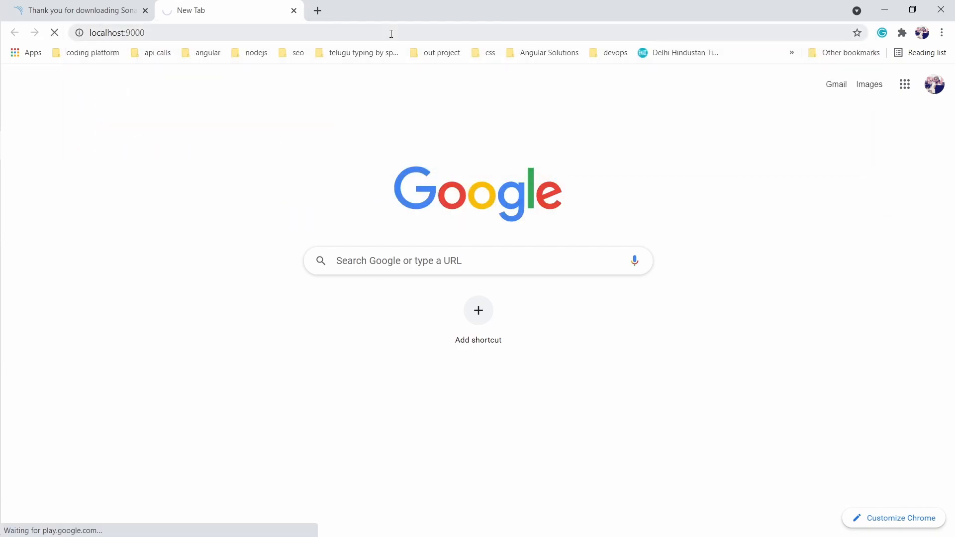
click(391, 34)
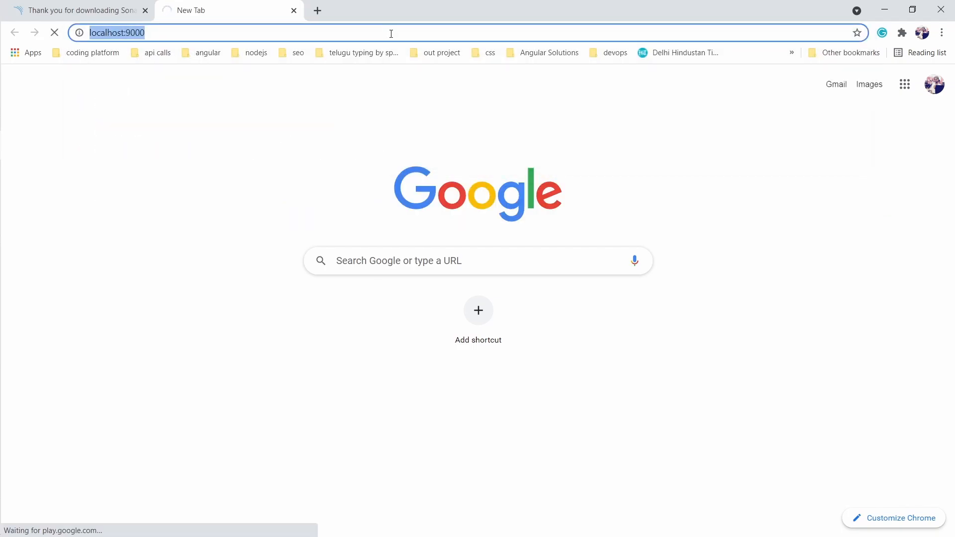
key(BackSpace)
text(5)
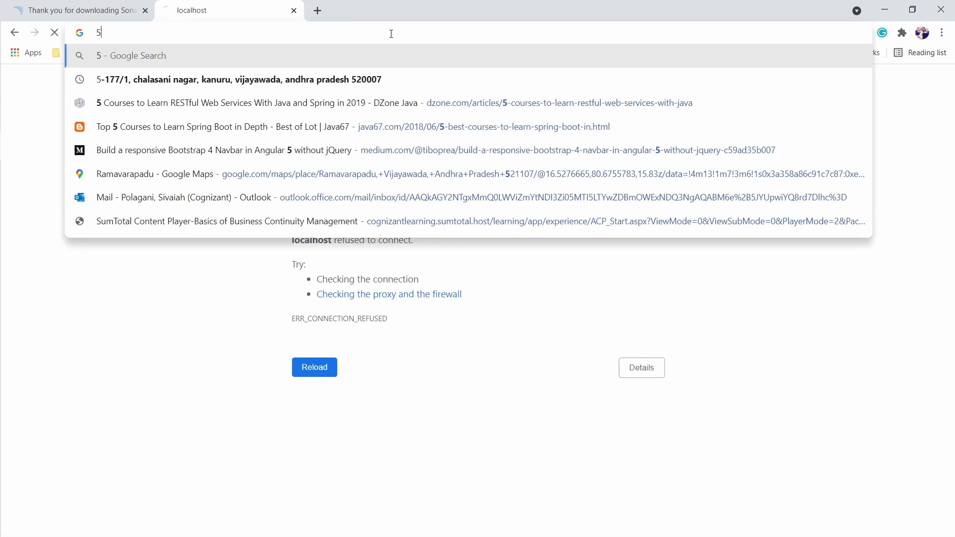
key(Return)
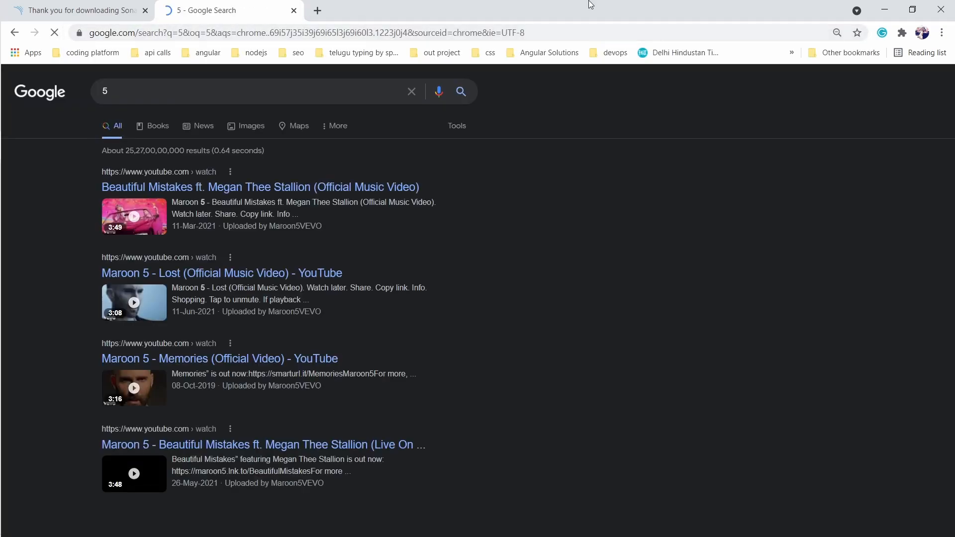
Open the SonarQube login page at localhost:9005, then return to sonar.properties in VS Code.
click(570, 33)
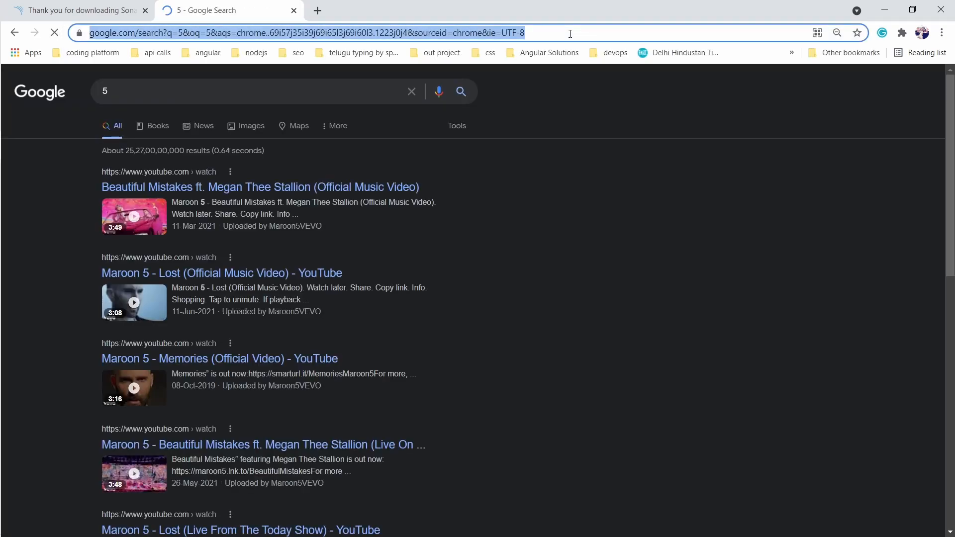
text(localhost:900)
key(BackSpace)
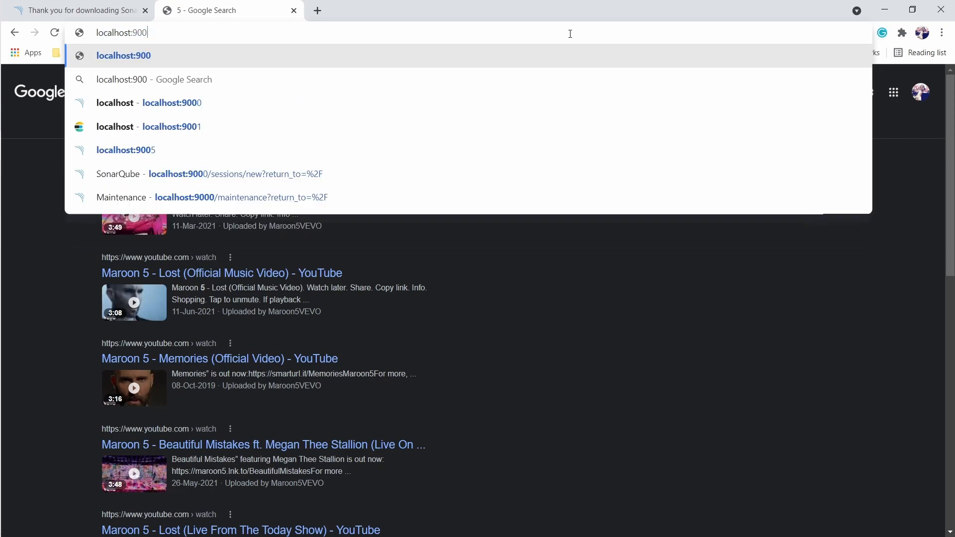
text(5)
key(Return)
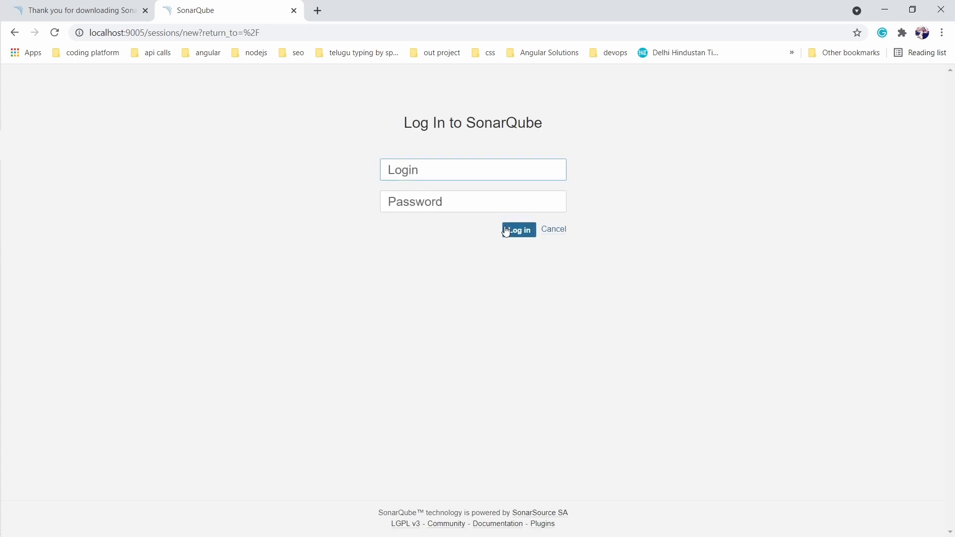
key(alt+Tab)
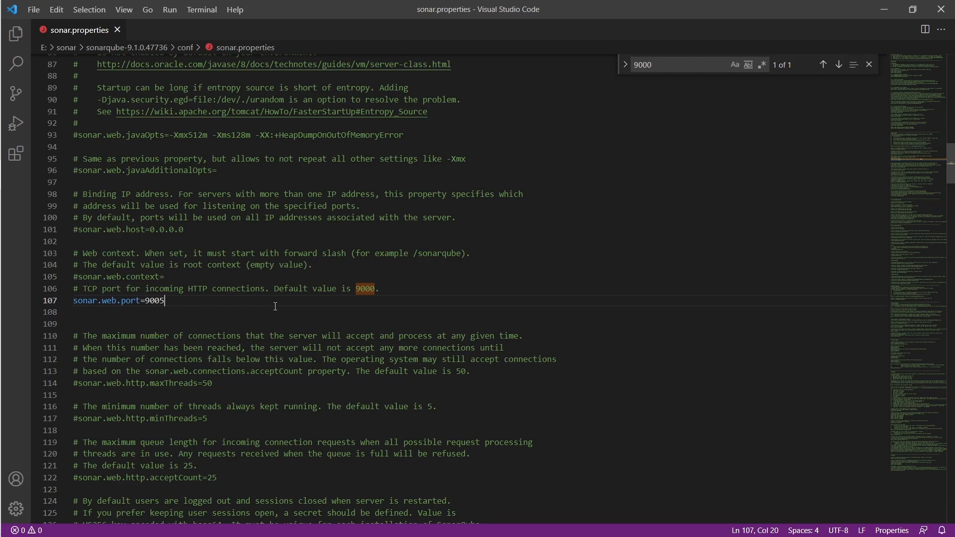